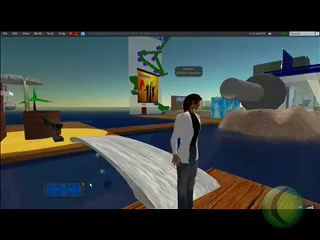
# Step: Walk the avatar forward and right to the black beer table, then right-click the dock floor
pyautogui.press('Up')
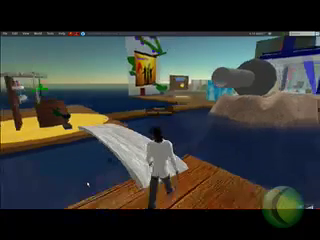
pyautogui.press('Right')
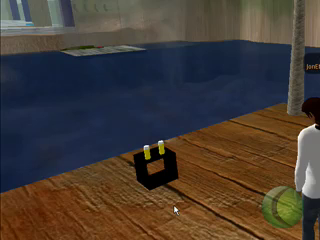
pyautogui.rightClick(250, 171)
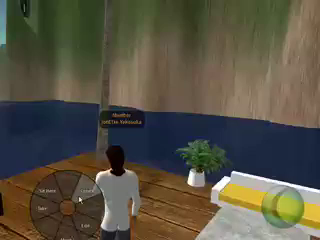
# Step: Rez a cube on the dock, lift it slightly, and shrink its size into a thin slat
pyautogui.click(82, 192)
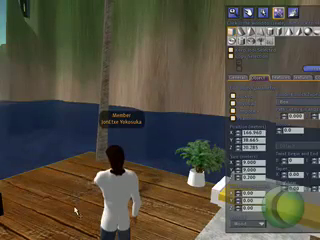
pyautogui.click(75, 210)
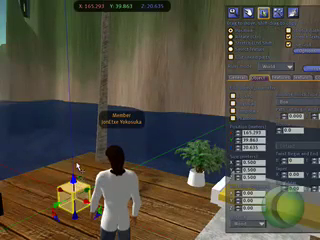
pyautogui.moveTo(77, 168); pyautogui.dragTo(77, 138)
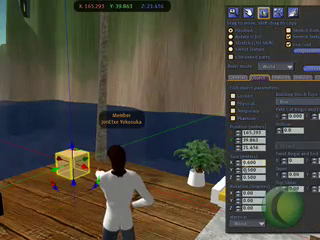
pyautogui.click(247, 170)
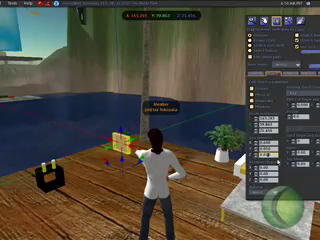
pyautogui.press('Return')
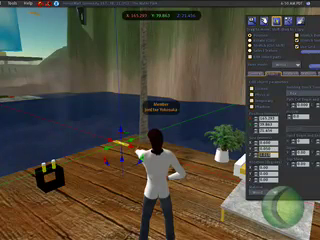
# Step: Use View > Camera Controls to tilt, orbit, zoom and pan down onto the slat
pyautogui.click(12, 3)
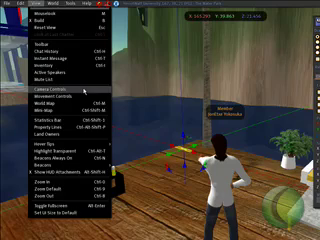
pyautogui.click(60, 89)
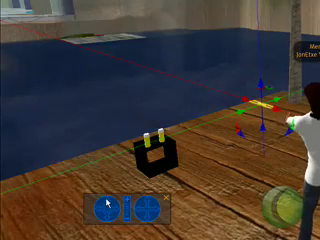
pyautogui.click(106, 206)
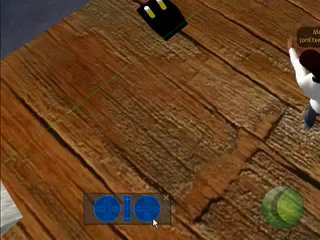
pyautogui.click(148, 206)
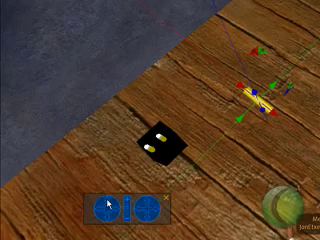
pyautogui.click(108, 206)
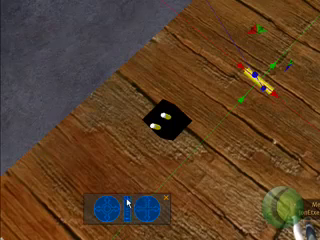
pyautogui.click(127, 203)
pyautogui.click(127, 203)
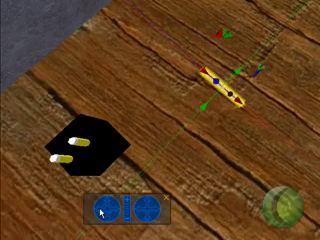
pyautogui.click(100, 212)
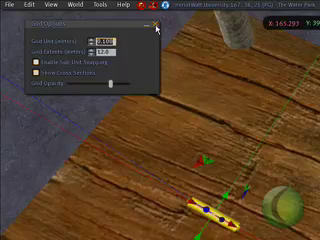
# Step: Close Grid Options and Shift-drag the slat twice to make parallel copies beside it
pyautogui.click(155, 26)
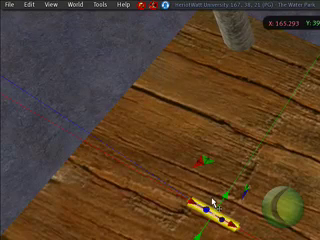
pyautogui.moveTo(210, 164)
pyautogui.mouseDown()
pyautogui.moveTo(218, 152)
pyautogui.moveTo(227, 148)
pyautogui.moveTo(231, 135)
pyautogui.mouseUp()
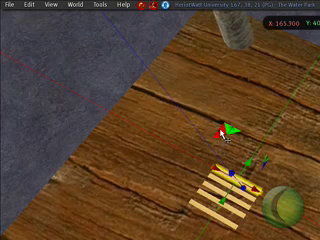
pyautogui.moveTo(223, 133); pyautogui.dragTo(176, 114)
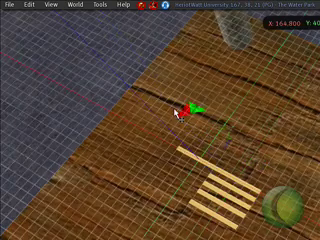
# Step: Lengthen a slat to Size X 2 and set its Position X to 163.6
pyautogui.rightClick(240, 183)
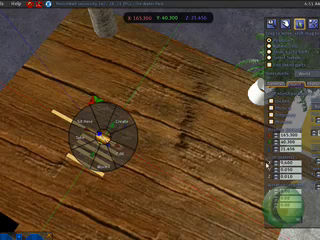
pyautogui.click(118, 155)
pyautogui.click(287, 162)
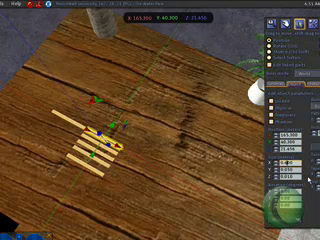
pyautogui.write('2')
pyautogui.press('Return')
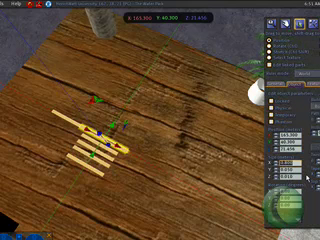
pyautogui.click(290, 163)
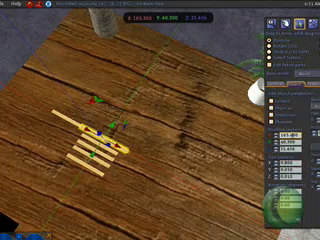
pyautogui.write('163.6')
pyautogui.press('Return')
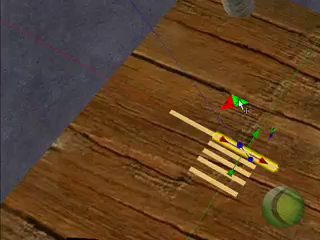
# Step: Slide the long slat across the row and begin editing the bottom slat
pyautogui.moveTo(240, 105)
pyautogui.mouseDown()
pyautogui.moveTo(230, 138)
pyautogui.moveTo(218, 132)
pyautogui.mouseUp()
pyautogui.click(230, 197)
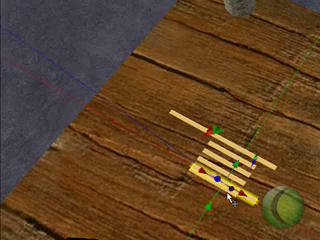
pyautogui.rightClick(229, 197)
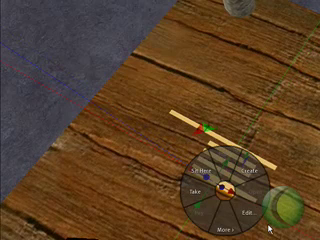
pyautogui.click(266, 220)
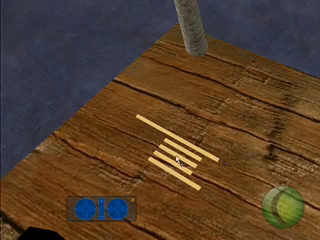
# Step: Shift-select all the slats and turn them together with the blue rotation ring
pyautogui.click(177, 160)
pyautogui.click(197, 176)
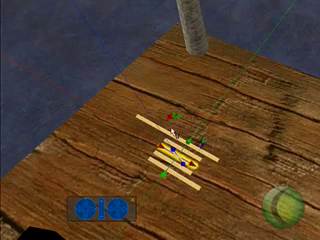
pyautogui.click(157, 113)
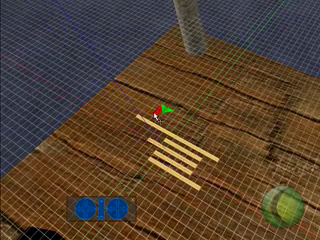
pyautogui.click(155, 112)
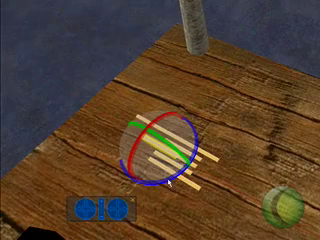
pyautogui.moveTo(169, 182); pyautogui.dragTo(187, 140)
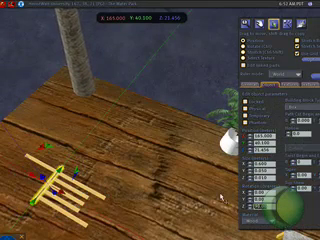
# Step: Set the frame's Rotation X to 90 and close the Build window
pyautogui.click(266, 163)
pyautogui.write('90')
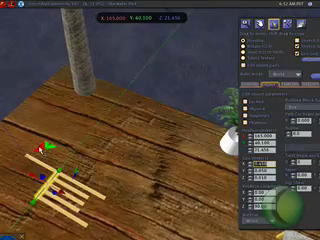
pyautogui.press('Escape')
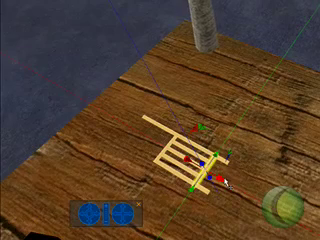
# Step: Orbit around the slatted frame and add a second section from its pie menu
pyautogui.click(106, 210)
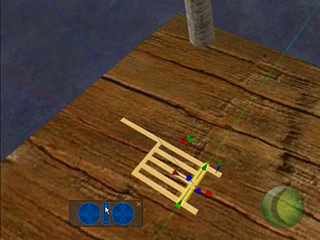
pyautogui.keyDown('ctrl'); pyautogui.moveTo(207, 207); pyautogui.dragTo(140, 196); pyautogui.keyUp('ctrl')
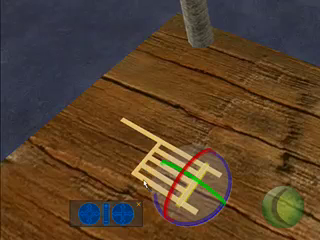
pyautogui.rightClick(145, 181)
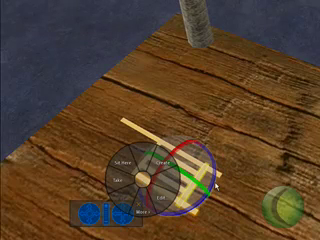
pyautogui.rightClick(195, 165)
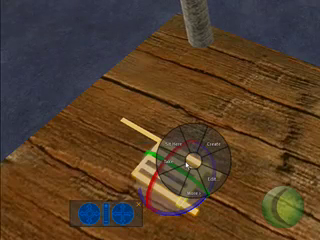
pyautogui.rightClick(148, 172)
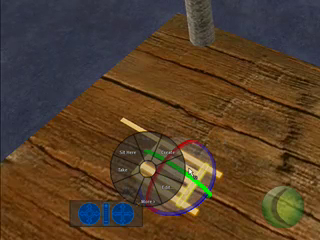
pyautogui.rightClick(190, 172)
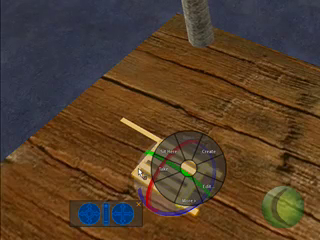
pyautogui.rightClick(140, 171)
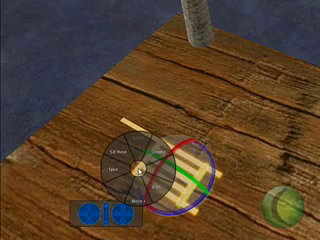
pyautogui.click(172, 185)
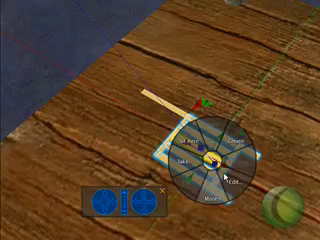
# Step: Edit the two-part structure, stretching it with the handles and then restoring its size
pyautogui.click(230, 180)
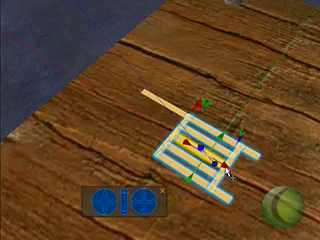
pyautogui.moveTo(228, 172); pyautogui.dragTo(280, 188)
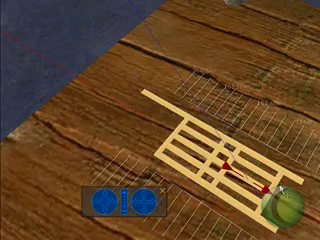
pyautogui.moveTo(240, 176); pyautogui.dragTo(236, 178)
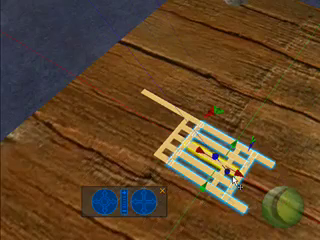
pyautogui.moveTo(107, 207)
pyautogui.mouseDown()
pyautogui.moveTo(104, 213)
pyautogui.moveTo(128, 218)
pyautogui.mouseUp()
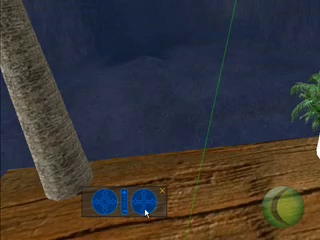
# Step: Tilt one frame up onto its edge and raise it as the chair back
pyautogui.moveTo(146, 212)
pyautogui.mouseDown()
pyautogui.moveTo(143, 211)
pyautogui.moveTo(146, 198)
pyautogui.mouseUp()
pyautogui.click(96, 205)
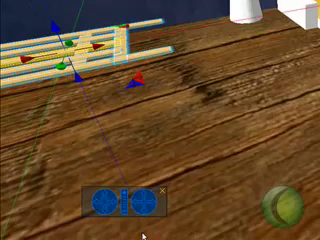
pyautogui.click(123, 212)
pyautogui.click(123, 99)
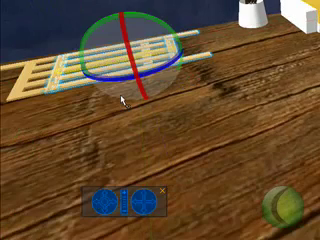
pyautogui.moveTo(100, 35)
pyautogui.mouseDown()
pyautogui.moveTo(163, 25)
pyautogui.moveTo(182, 42)
pyautogui.mouseUp()
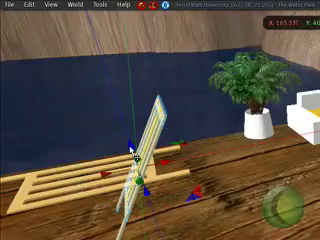
pyautogui.moveTo(130, 149); pyautogui.dragTo(114, 100)
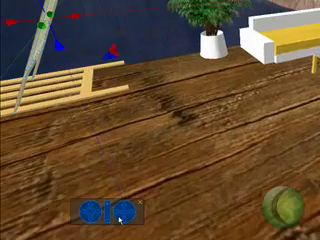
# Step: Lean the back frame more upright and slide it right over the seat
pyautogui.moveTo(119, 218); pyautogui.dragTo(166, 199)
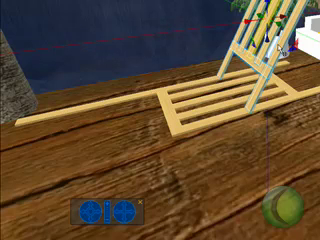
pyautogui.moveTo(268, 44); pyautogui.dragTo(270, 42)
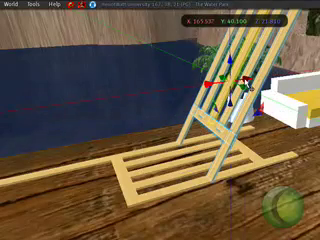
pyautogui.moveTo(232, 88)
pyautogui.mouseDown()
pyautogui.moveTo(292, 75)
pyautogui.moveTo(289, 85)
pyautogui.mouseUp()
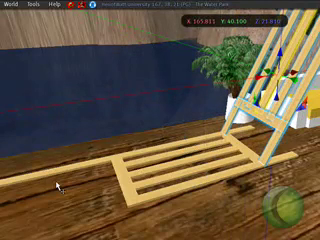
# Step: Edit the loose plank, lift it with the Z arrow, and slide it right toward the seat
pyautogui.rightClick(120, 188)
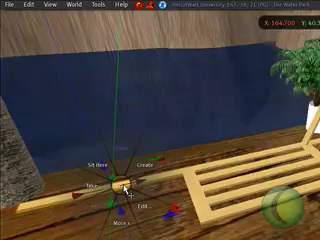
pyautogui.click(145, 208)
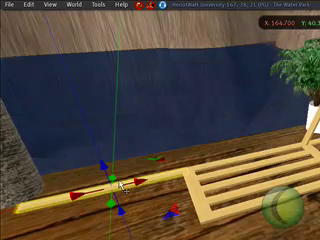
pyautogui.moveTo(103, 170); pyautogui.dragTo(92, 134)
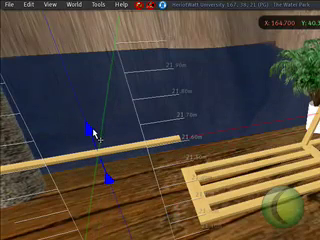
pyautogui.moveTo(92, 134); pyautogui.dragTo(98, 148)
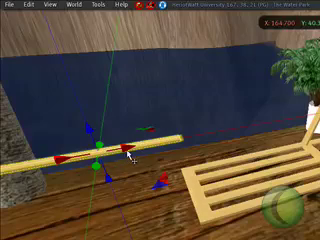
pyautogui.moveTo(129, 153)
pyautogui.mouseDown()
pyautogui.moveTo(281, 141)
pyautogui.moveTo(291, 137)
pyautogui.mouseUp()
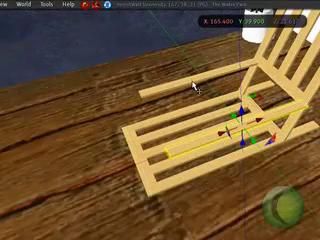
# Step: Select the seat slat, adjust its X position and shorten the foot-end crossbar
pyautogui.click(195, 88)
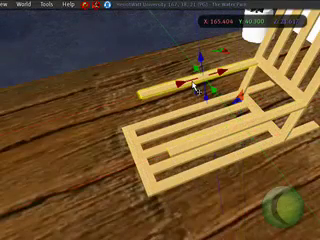
pyautogui.click(263, 125)
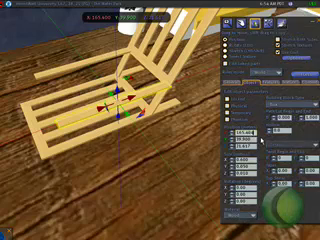
pyautogui.doubleClick(252, 133)
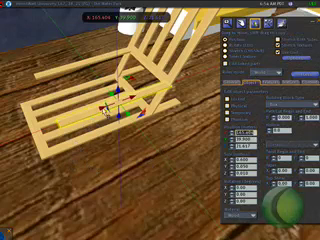
pyautogui.moveTo(104, 110)
pyautogui.mouseDown()
pyautogui.moveTo(18, 134)
pyautogui.moveTo(17, 138)
pyautogui.mouseUp()
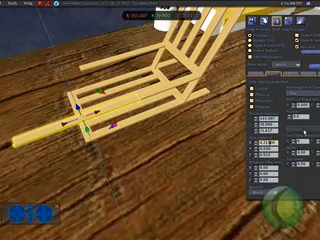
pyautogui.press('Return')
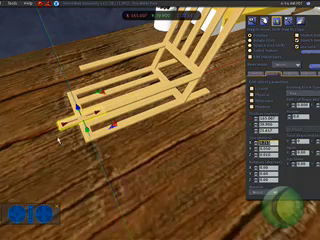
pyautogui.press('ctrl')
# Step: Rotate the diagonal foot piece and slide it along the red axis against the frame end
pyautogui.moveTo(226, 147)
pyautogui.keyDown('ctrl'); pyautogui.mouseDown()
pyautogui.moveTo(218, 146)
pyautogui.moveTo(203, 199)
pyautogui.mouseUp(); pyautogui.keyUp('ctrl')
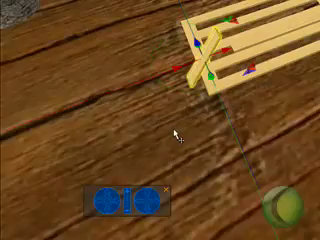
pyautogui.click(110, 213)
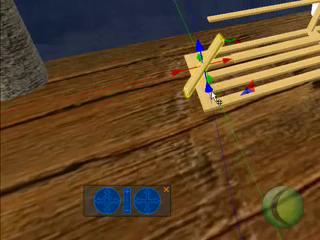
pyautogui.moveTo(210, 90)
pyautogui.mouseDown()
pyautogui.moveTo(213, 103)
pyautogui.moveTo(213, 200)
pyautogui.moveTo(222, 197)
pyautogui.mouseUp()
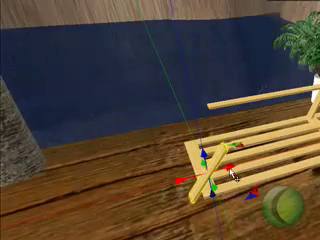
pyautogui.moveTo(233, 173); pyautogui.dragTo(240, 175)
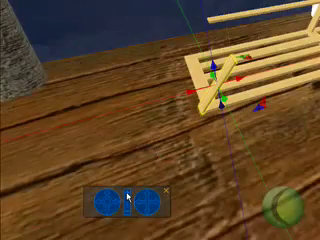
pyautogui.moveTo(127, 197); pyautogui.dragTo(127, 197)
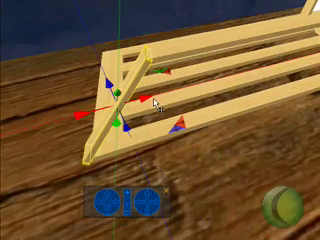
pyautogui.moveTo(155, 102); pyautogui.dragTo(148, 104)
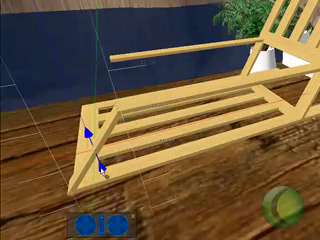
pyautogui.click(120, 150)
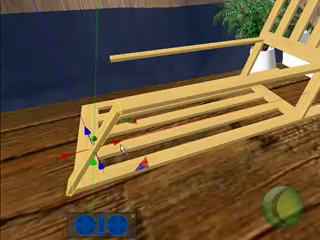
pyautogui.moveTo(122, 148)
pyautogui.mouseDown()
pyautogui.moveTo(118, 148)
pyautogui.moveTo(126, 148)
pyautogui.mouseUp()
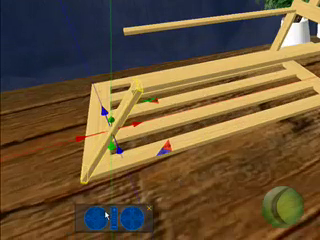
pyautogui.moveTo(98, 214); pyautogui.dragTo(97, 213)
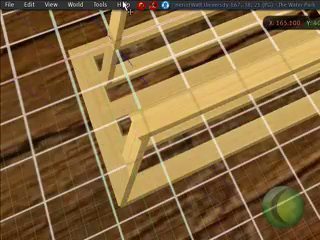
# Step: Move the vertical foot post to X position 165.000
pyautogui.moveTo(128, 10)
pyautogui.mouseDown()
pyautogui.moveTo(86, 36)
pyautogui.moveTo(68, 36)
pyautogui.mouseUp()
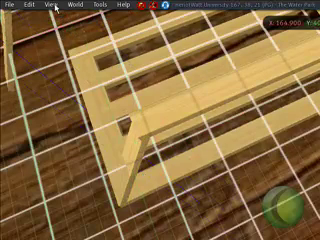
pyautogui.moveTo(55, 8); pyautogui.dragTo(58, 14)
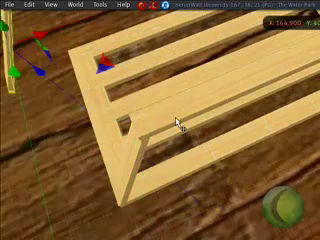
pyautogui.click(132, 175)
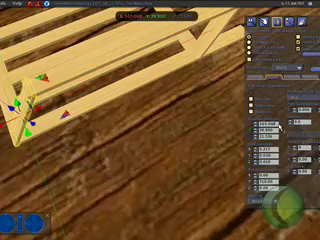
pyautogui.hotkey('ctrl', '2')
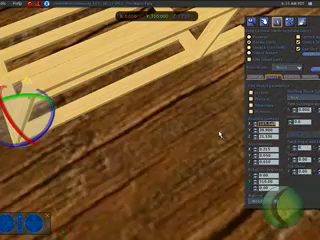
pyautogui.hotkey('ctrl', '1')
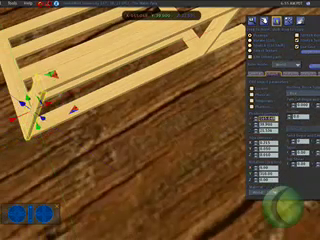
pyautogui.click(33, 57)
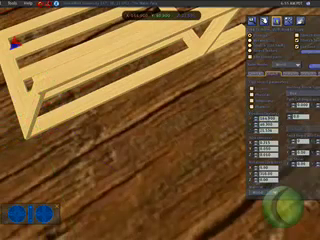
pyautogui.click(265, 118)
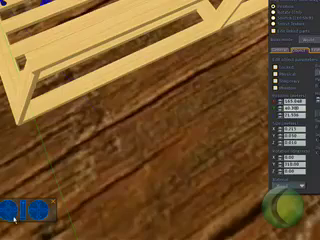
# Step: Slide the chair frame along the X axis toward the back wall
pyautogui.click(25, 212)
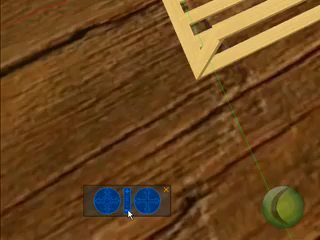
pyautogui.click(139, 213)
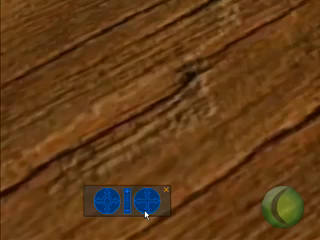
pyautogui.moveTo(115, 208); pyautogui.dragTo(108, 210)
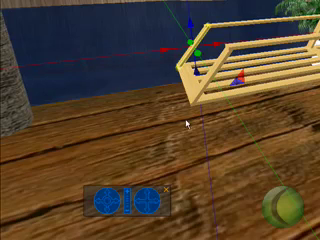
pyautogui.rightClick(210, 87)
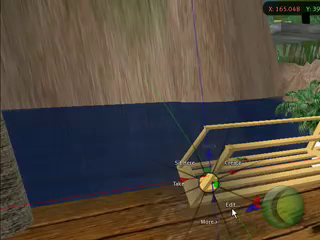
pyautogui.click(232, 210)
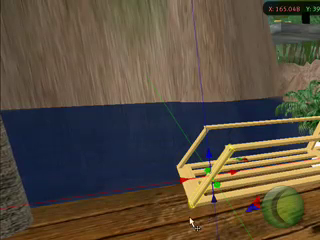
pyautogui.moveTo(189, 186)
pyautogui.mouseDown()
pyautogui.moveTo(147, 188)
pyautogui.moveTo(157, 195)
pyautogui.mouseUp()
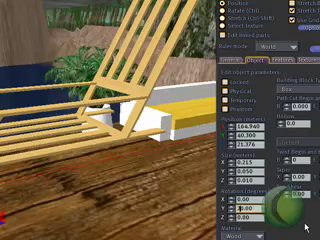
pyautogui.write('27')
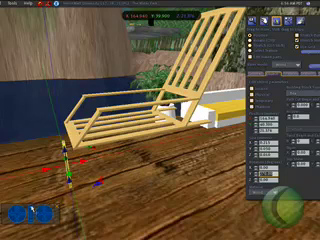
# Step: Slide the wooden leg along X and adjust its height beneath the chair frame
pyautogui.moveTo(32, 211); pyautogui.dragTo(33, 212)
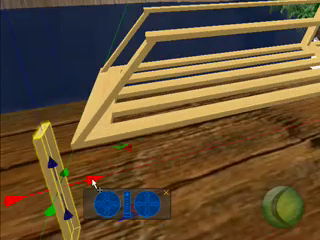
pyautogui.moveTo(95, 183)
pyautogui.mouseDown()
pyautogui.moveTo(140, 187)
pyautogui.moveTo(140, 205)
pyautogui.mouseUp()
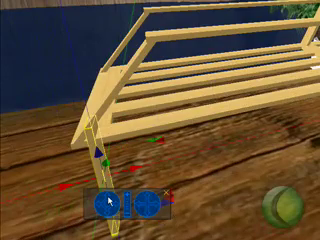
pyautogui.moveTo(110, 202); pyautogui.dragTo(110, 202)
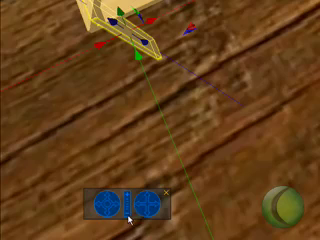
pyautogui.click(129, 216)
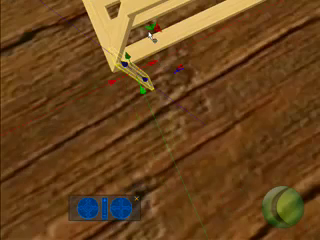
pyautogui.moveTo(150, 36); pyautogui.dragTo(150, 30)
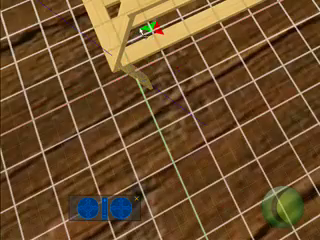
pyautogui.click(150, 30)
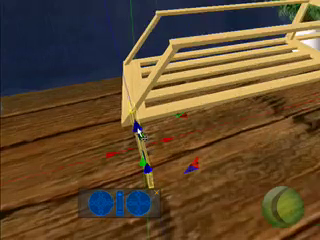
pyautogui.moveTo(138, 132); pyautogui.dragTo(142, 145)
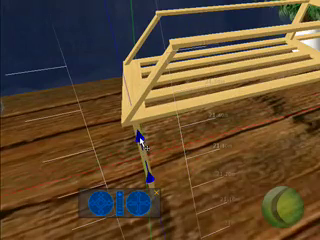
pyautogui.moveTo(140, 140); pyautogui.dragTo(140, 142)
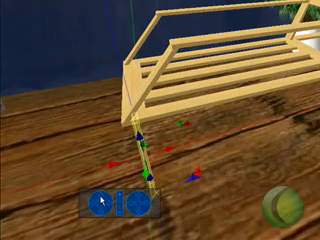
pyautogui.moveTo(101, 200); pyautogui.dragTo(132, 197)
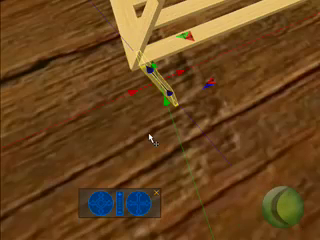
# Step: Move the upper-right post up and to the left into place
pyautogui.click(190, 42)
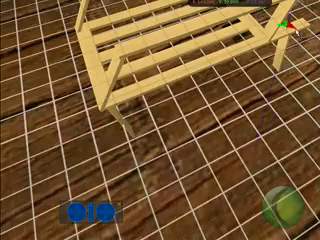
pyautogui.click(282, 42)
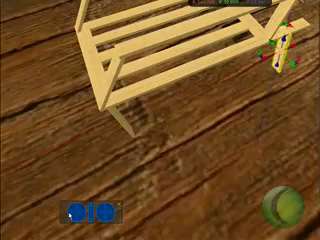
pyautogui.moveTo(80, 212); pyautogui.dragTo(90, 218)
pyautogui.moveTo(262, 70); pyautogui.dragTo(238, 22)
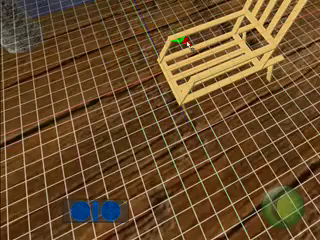
# Step: Reselect the remaining leg piece to align it with the chair frame
pyautogui.click(82, 219)
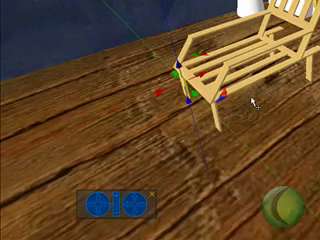
# Step: Rotate the chair upright through its action menu, zeroing one rotation value
pyautogui.press('e')
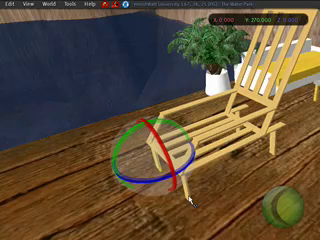
pyautogui.rightClick(189, 198)
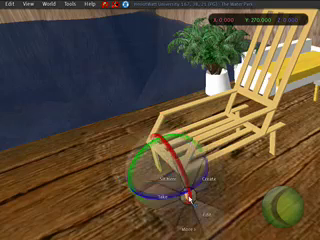
pyautogui.rightClick(273, 150)
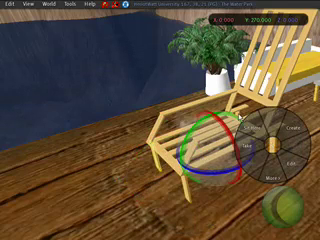
pyautogui.rightClick(239, 115)
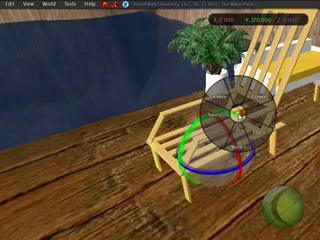
pyautogui.rightClick(155, 133)
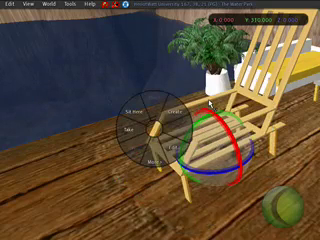
pyautogui.rightClick(210, 102)
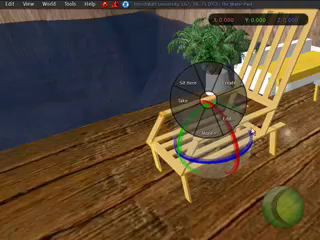
pyautogui.rightClick(262, 120)
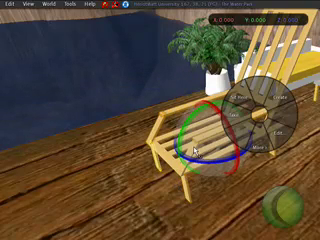
pyautogui.rightClick(195, 150)
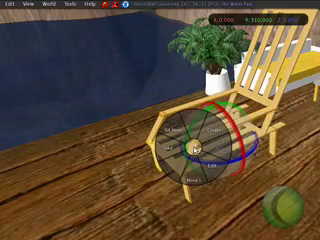
pyautogui.rightClick(262, 77)
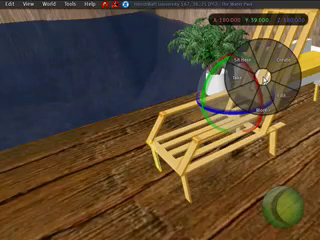
pyautogui.rightClick(168, 157)
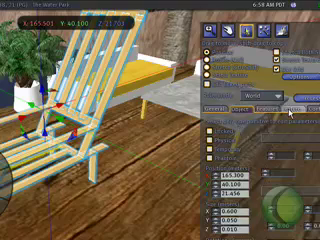
# Step: Apply the Blank texture so the chair turns white, then close the editor
pyautogui.click(290, 110)
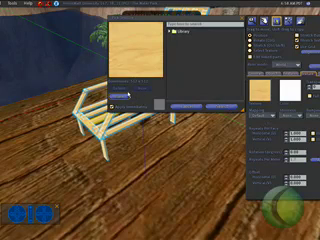
pyautogui.click(118, 88)
pyautogui.click(220, 107)
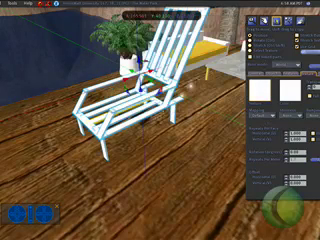
pyautogui.press('Escape')
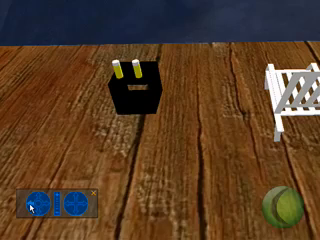
# Step: Move the right and left white chairs beside the black beer table
pyautogui.moveTo(31, 207); pyautogui.dragTo(104, 165)
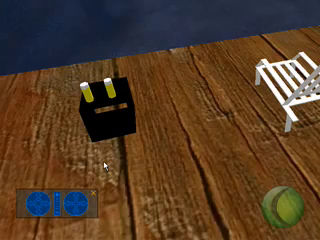
pyautogui.rightClick(286, 88)
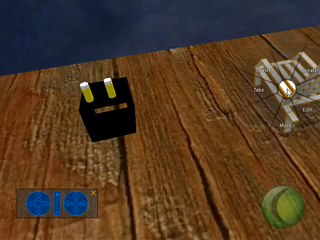
pyautogui.click(305, 88)
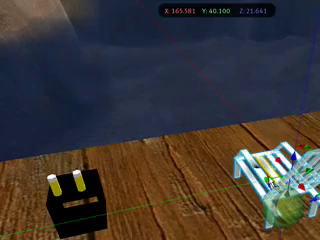
pyautogui.moveTo(246, 190)
pyautogui.mouseDown()
pyautogui.moveTo(146, 228)
pyautogui.moveTo(180, 222)
pyautogui.moveTo(172, 186)
pyautogui.mouseUp()
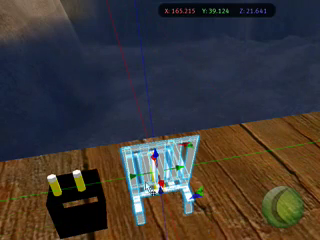
pyautogui.moveTo(146, 186); pyautogui.dragTo(216, 180, button='middle')
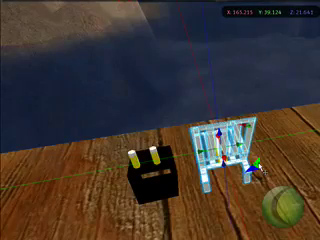
pyautogui.moveTo(256, 168)
pyautogui.mouseDown()
pyautogui.moveTo(184, 186)
pyautogui.moveTo(97, 186)
pyautogui.mouseUp()
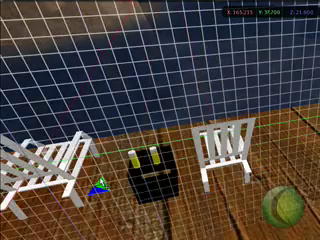
pyautogui.click(48, 191)
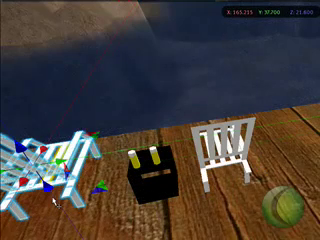
pyautogui.moveTo(55, 200)
pyautogui.mouseDown()
pyautogui.moveTo(62, 216)
pyautogui.moveTo(50, 200)
pyautogui.moveTo(82, 176)
pyautogui.mouseUp()
pyautogui.click(160, 197)
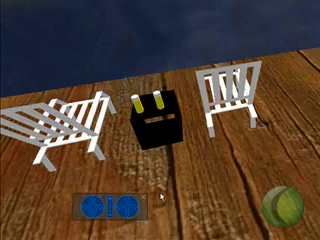
pyautogui.press('Escape')
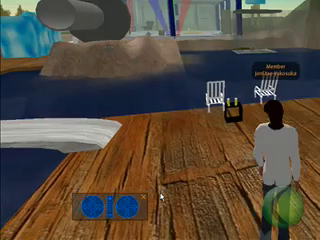
pyautogui.press('Up')
pyautogui.press('Up')
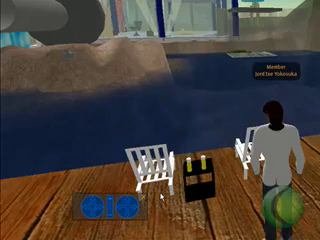
pyautogui.press('Left')
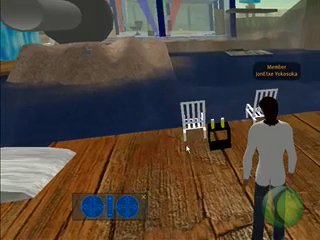
pyautogui.press('Right')
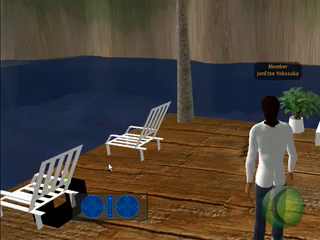
pyautogui.press('Right')
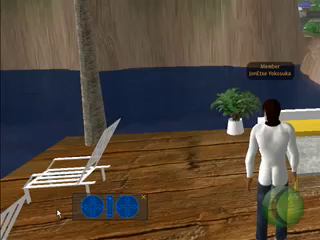
pyautogui.press('Left')
# Step: Nudge the left white chair into position against the beer table
pyautogui.rightClick(104, 153)
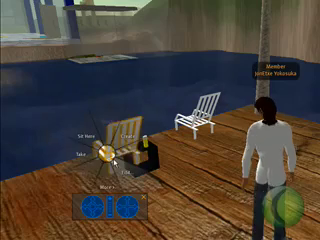
pyautogui.click(128, 174)
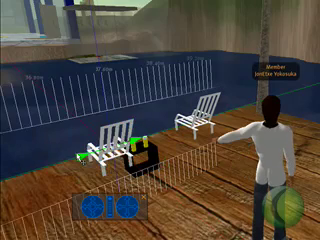
pyautogui.moveTo(80, 157)
pyautogui.mouseDown()
pyautogui.moveTo(95, 180)
pyautogui.moveTo(95, 205)
pyautogui.moveTo(100, 222)
pyautogui.mouseUp()
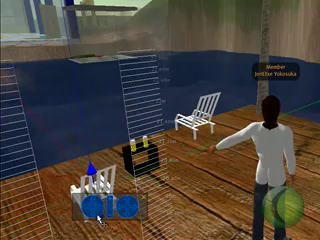
pyautogui.moveTo(100, 218); pyautogui.dragTo(118, 196)
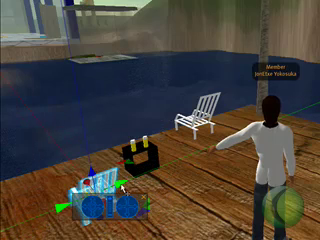
pyautogui.moveTo(133, 182)
pyautogui.mouseDown()
pyautogui.moveTo(136, 200)
pyautogui.moveTo(124, 196)
pyautogui.moveTo(100, 172)
pyautogui.mouseUp()
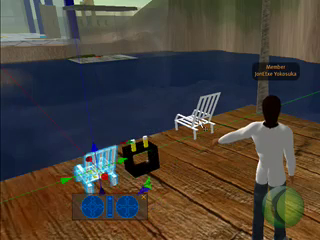
# Step: Place the second chair beside the table, turn it to face right, and deselect
pyautogui.rightClick(199, 121)
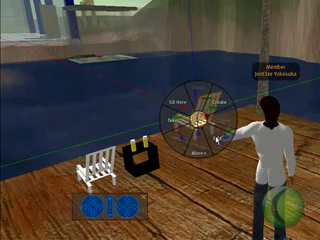
pyautogui.click(212, 139)
pyautogui.moveTo(205, 134)
pyautogui.mouseDown()
pyautogui.moveTo(201, 146)
pyautogui.moveTo(202, 175)
pyautogui.mouseUp()
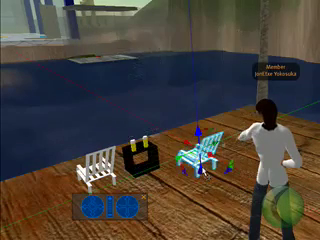
pyautogui.moveTo(201, 168)
pyautogui.keyDown('ctrl'); pyautogui.mouseDown()
pyautogui.moveTo(203, 152)
pyautogui.moveTo(232, 196)
pyautogui.mouseUp(); pyautogui.keyUp('ctrl')
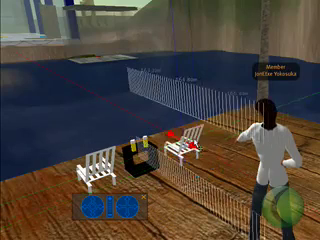
pyautogui.click(252, 205)
# Step: Orbit the camera around the dock to view the chairs, table and sofa
pyautogui.press('Left')
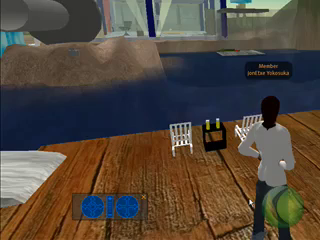
pyautogui.press('Up')
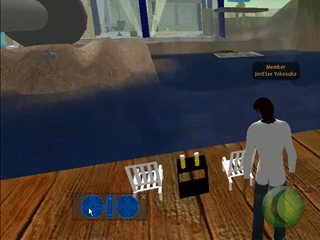
pyautogui.click(89, 211)
pyautogui.click(88, 207)
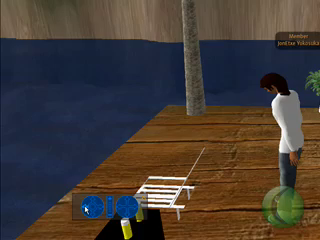
pyautogui.click(88, 207)
pyautogui.click(88, 207)
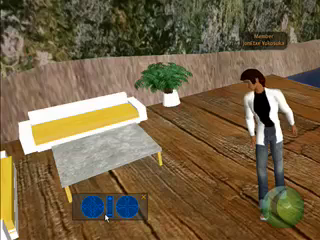
pyautogui.moveTo(106, 215); pyautogui.dragTo(120, 213)
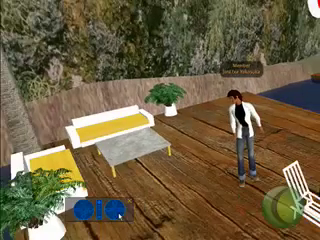
# Step: Walk the avatar along the dock past the palm and back to the deck chair
pyautogui.press('Up')
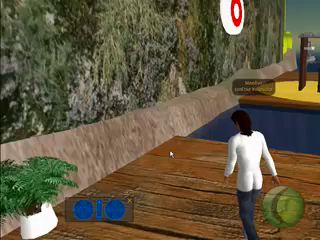
pyautogui.press('Right')
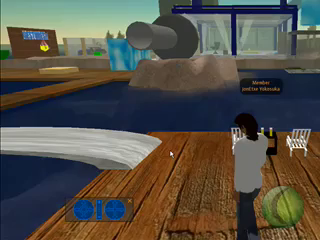
pyautogui.press('Right')
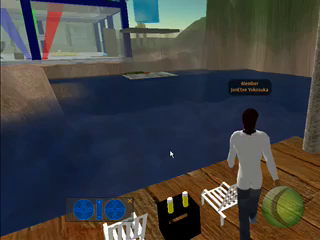
pyautogui.press('Up')
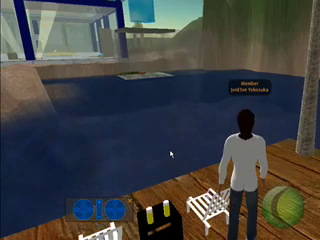
pyautogui.press('Up')
pyautogui.press('Left')
pyautogui.press('Left')
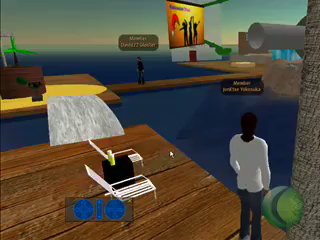
pyautogui.press('Right')
pyautogui.press('Left')
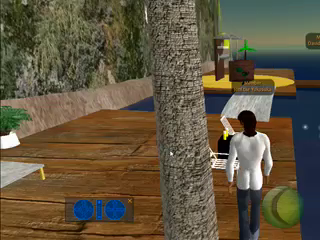
pyautogui.press('Right')
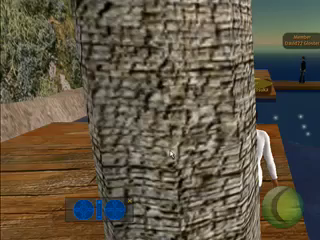
pyautogui.press('Right')
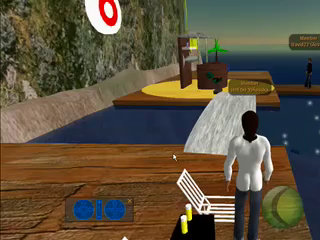
pyautogui.press('Up')
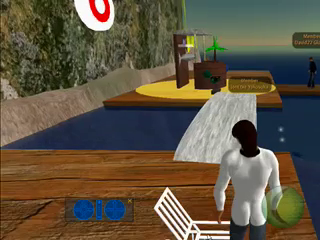
# Step: Sit the avatar in the white deck chair with Sit Here
pyautogui.rightClick(205, 193)
pyautogui.click(195, 186)
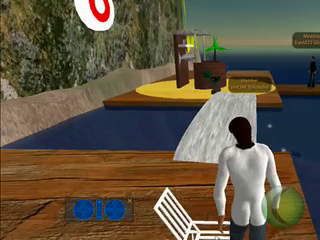
pyautogui.rightClick(207, 188)
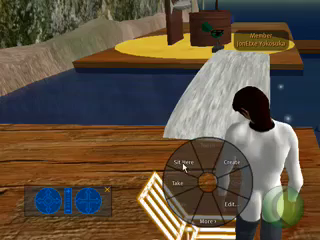
pyautogui.click(184, 167)
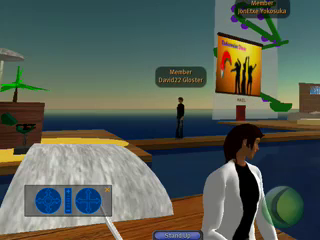